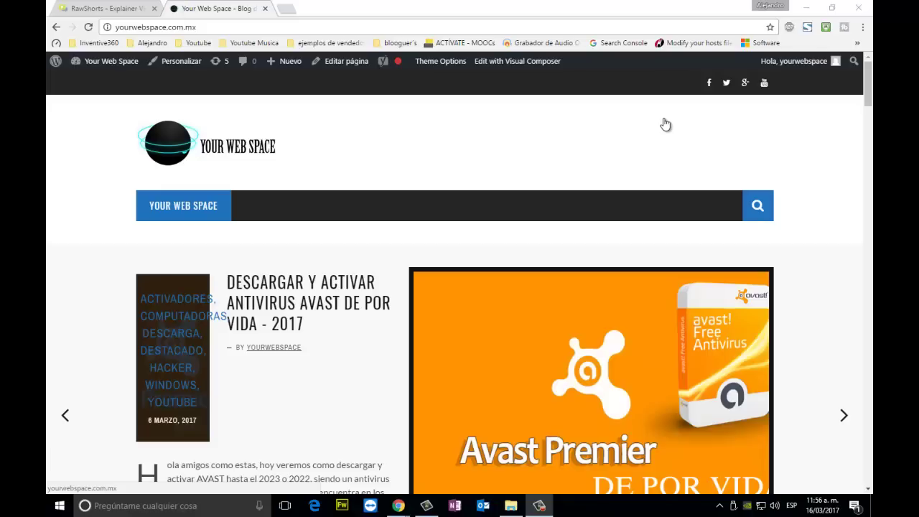
Open the Retail Promo template from the RawShorts gallery for editing in the builder
left_click(108, 8)
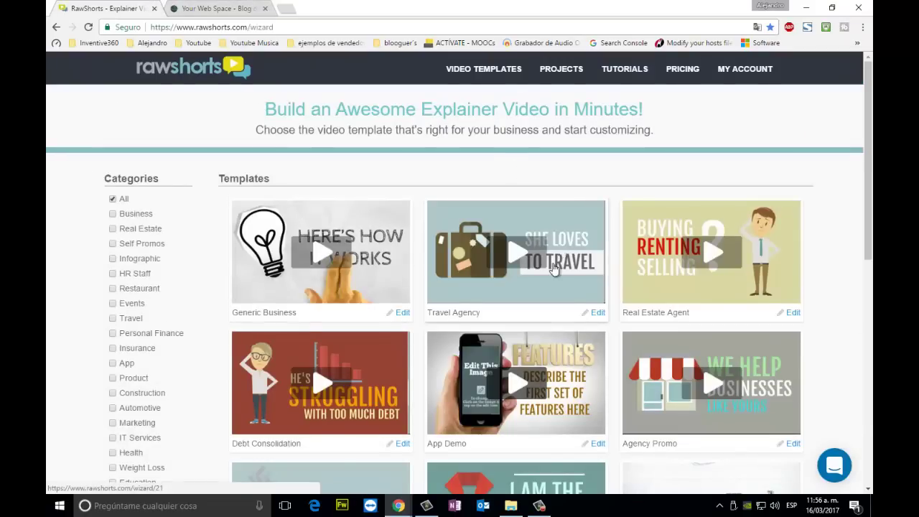
scroll(543, 230, "down", 3)
scroll(553, 269, "down", 1)
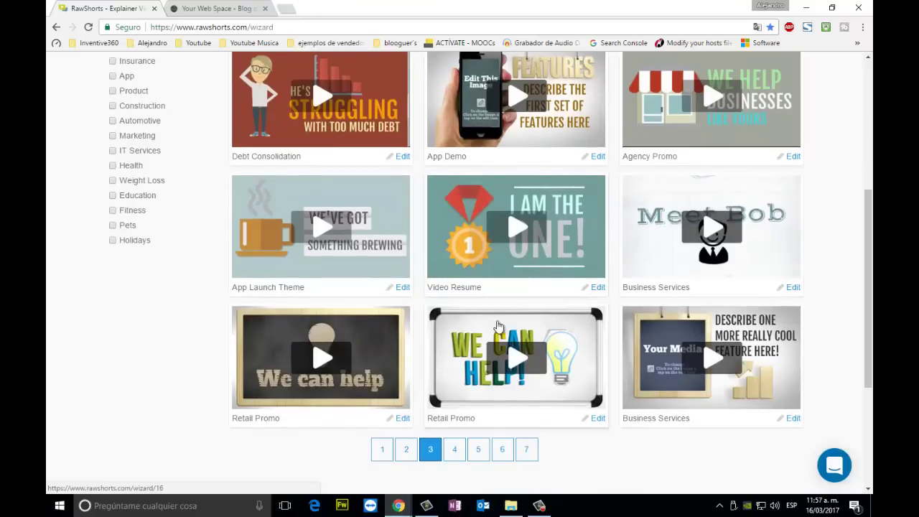
left_click(310, 371)
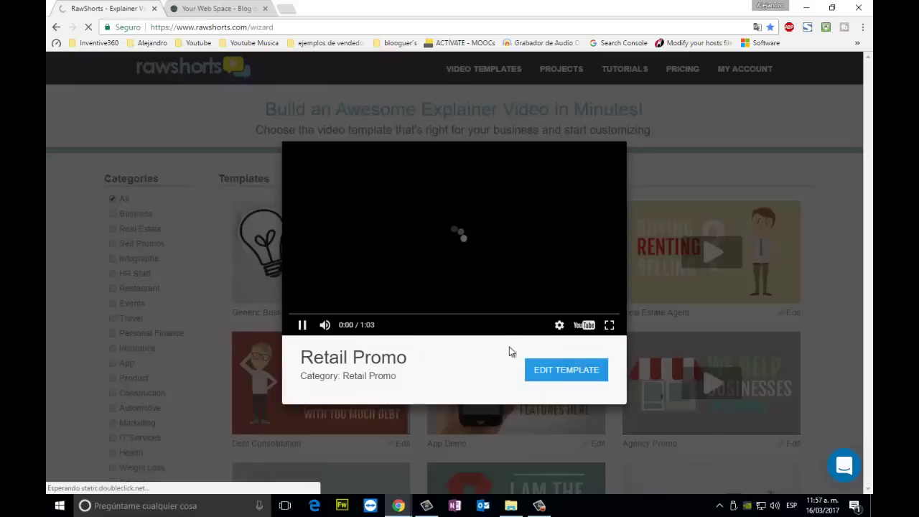
left_click(559, 373)
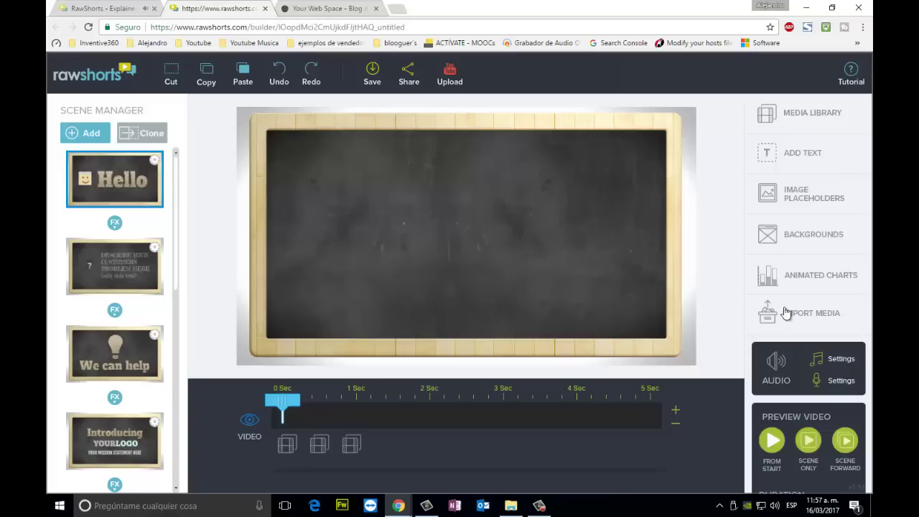
Upload the your-web-space image from the computer into the RawShorts media
left_click(820, 318)
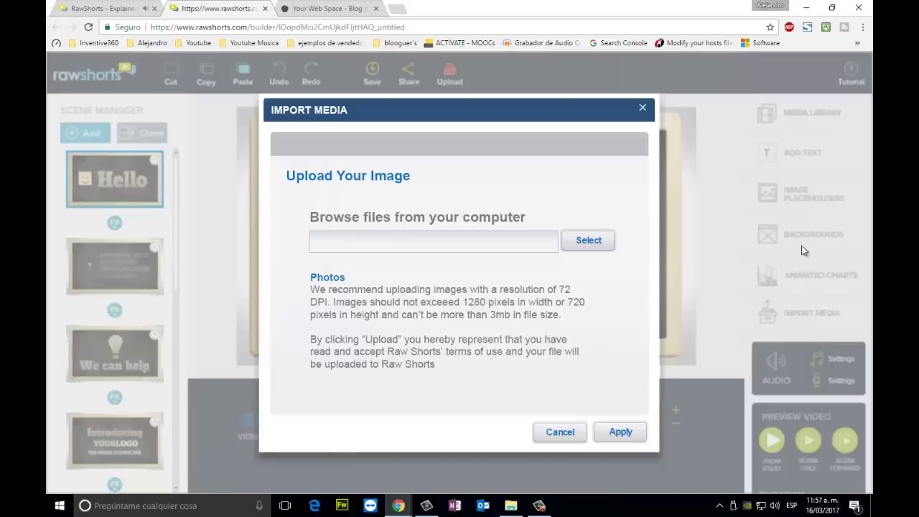
left_click(597, 244)
left_click(610, 243)
left_click(675, 218)
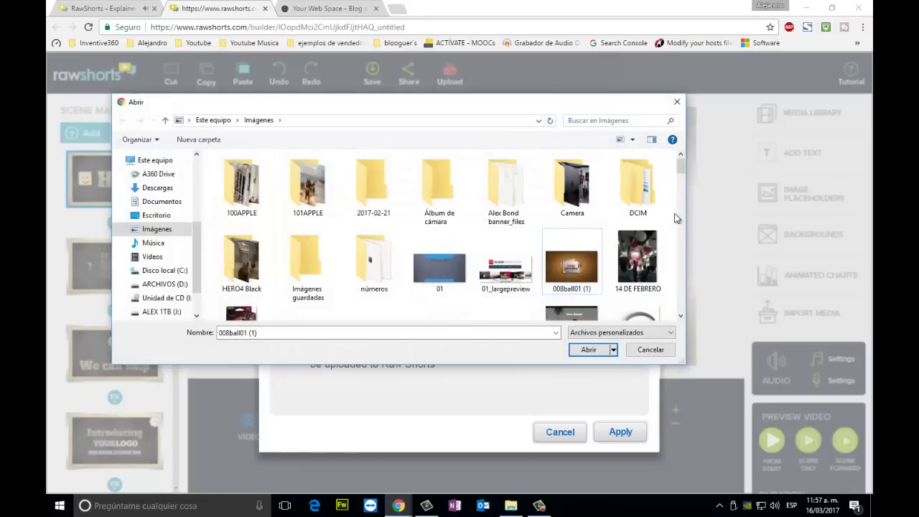
left_click_drag(681, 166, 682, 316)
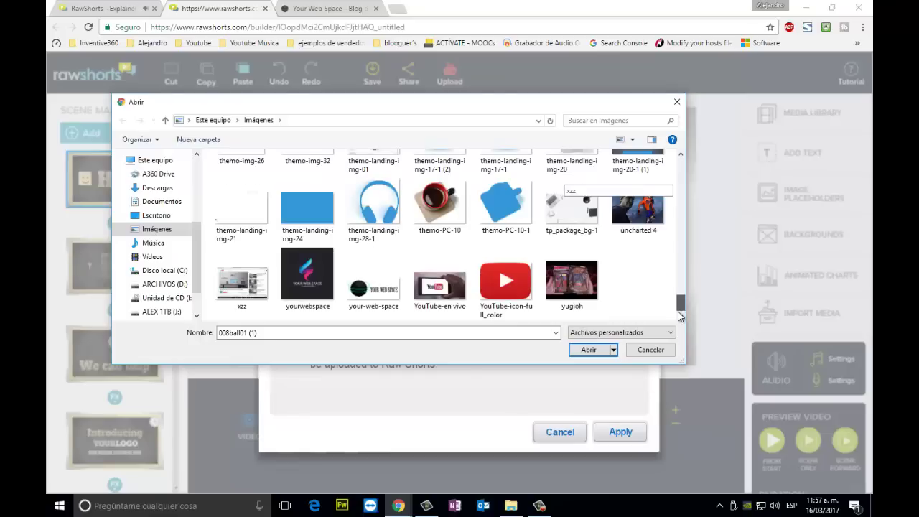
left_click(374, 287)
left_click(589, 350)
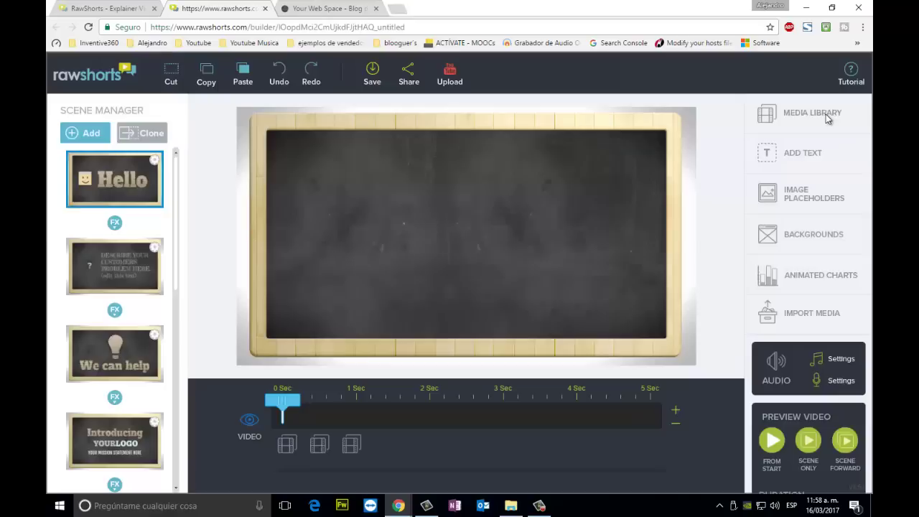
Insert the Your Web Space logo from My Images at the chalkboard's bottom-right corner
left_click(825, 115)
left_click(467, 161)
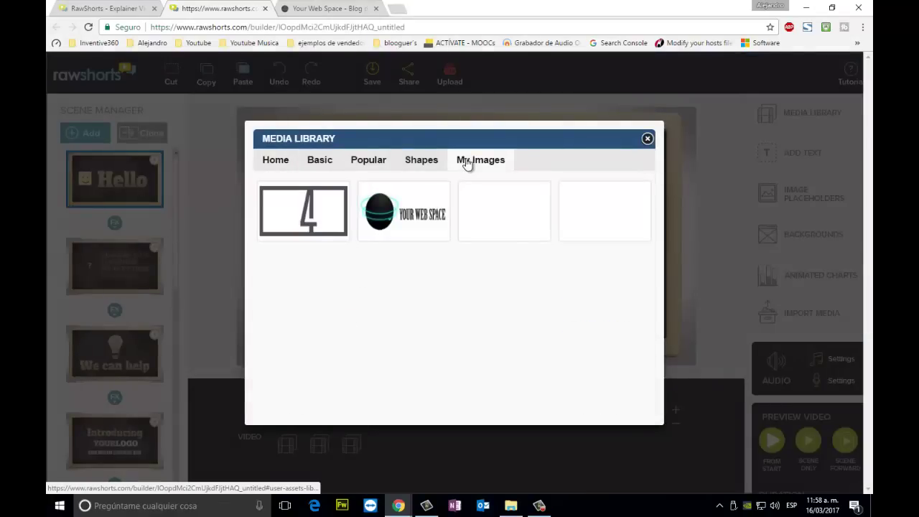
left_click(399, 217)
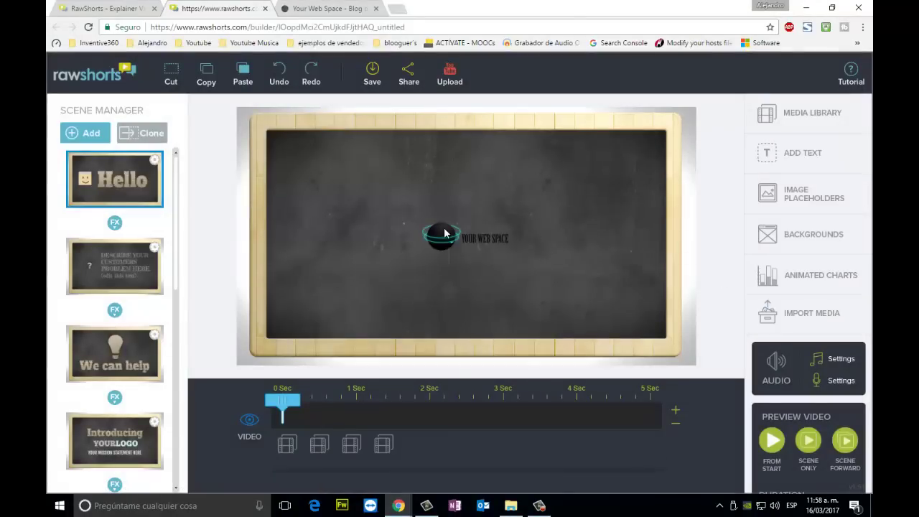
left_click_drag(444, 233, 587, 328)
left_click(694, 271)
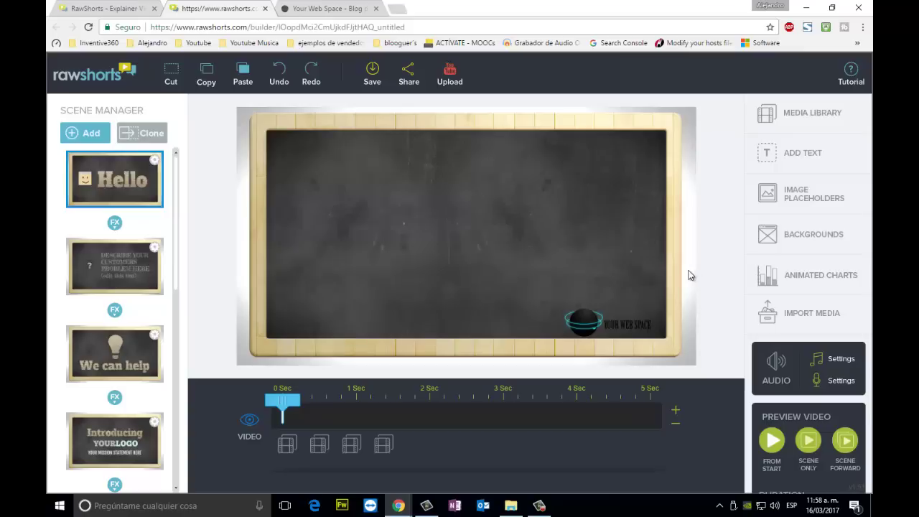
Preview the video from the start, then delete the Hello text from the first scene
left_click(779, 448)
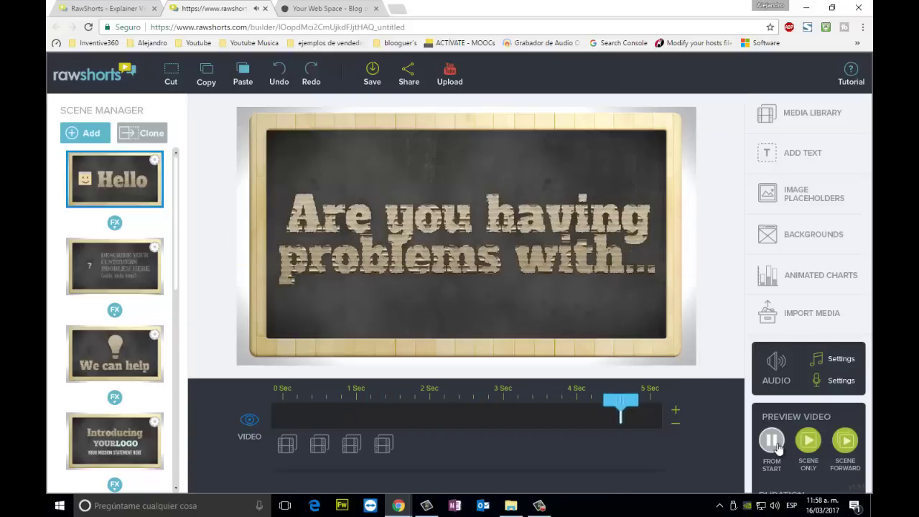
mouse_move(478, 239)
left_mouse_down()
mouse_move(477, 186)
mouse_move(474, 247)
left_mouse_up()
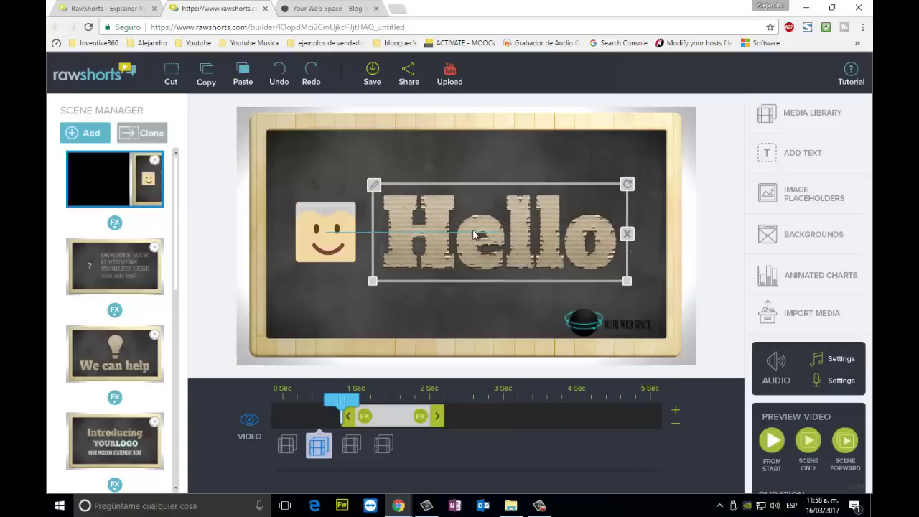
left_click(374, 186)
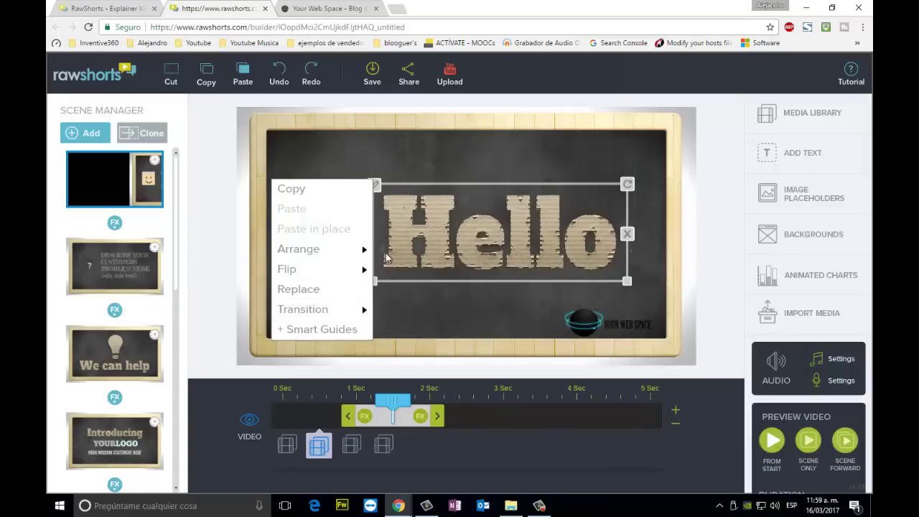
left_click(628, 235)
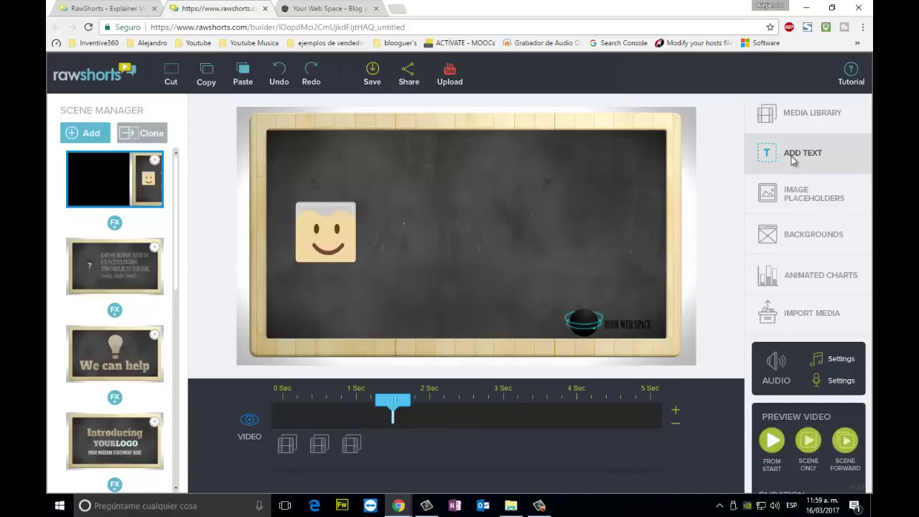
Add the diamond YOUR TEXT preset and change its text to a one-line SUSCRIBETE
left_click(792, 155)
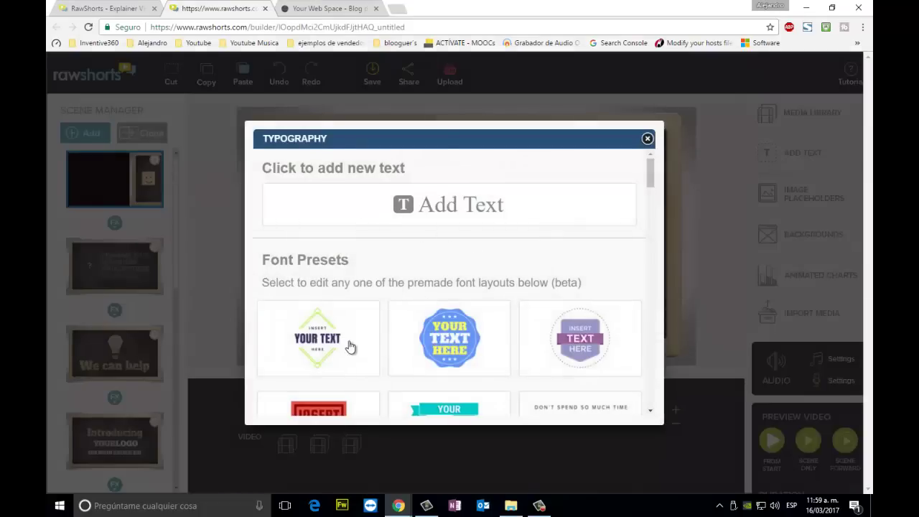
left_click(327, 337)
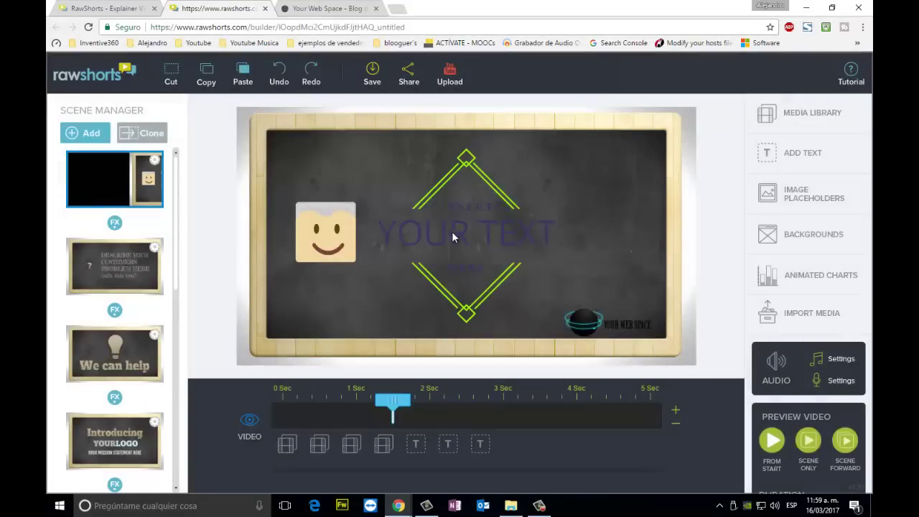
left_click(450, 231)
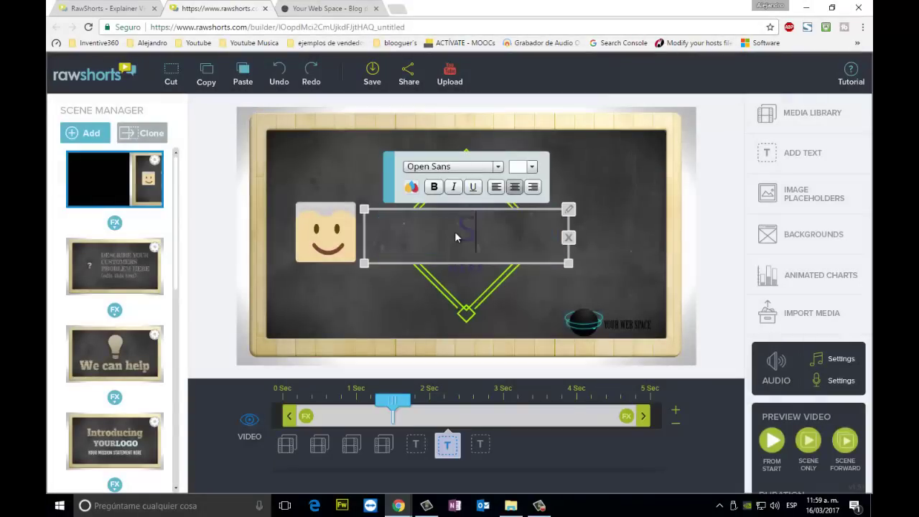
type("SUSCRIBETE.")
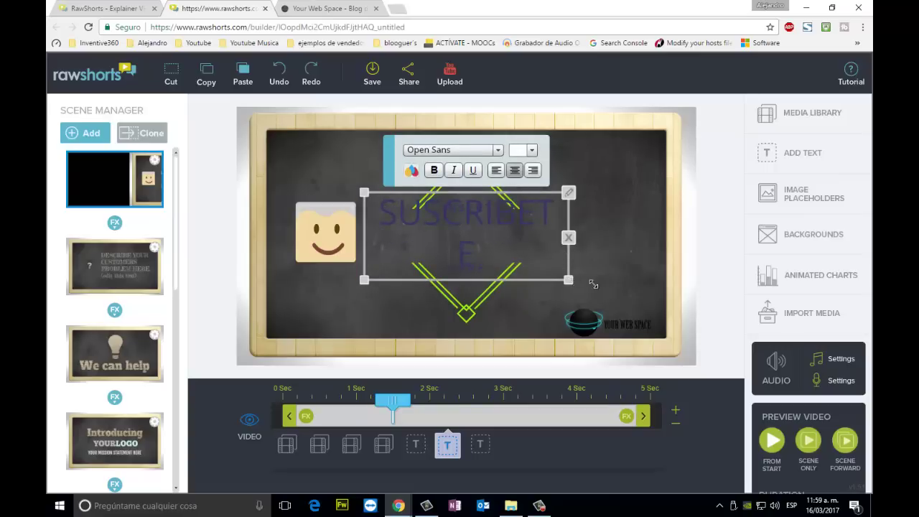
left_click_drag(593, 284, 635, 264)
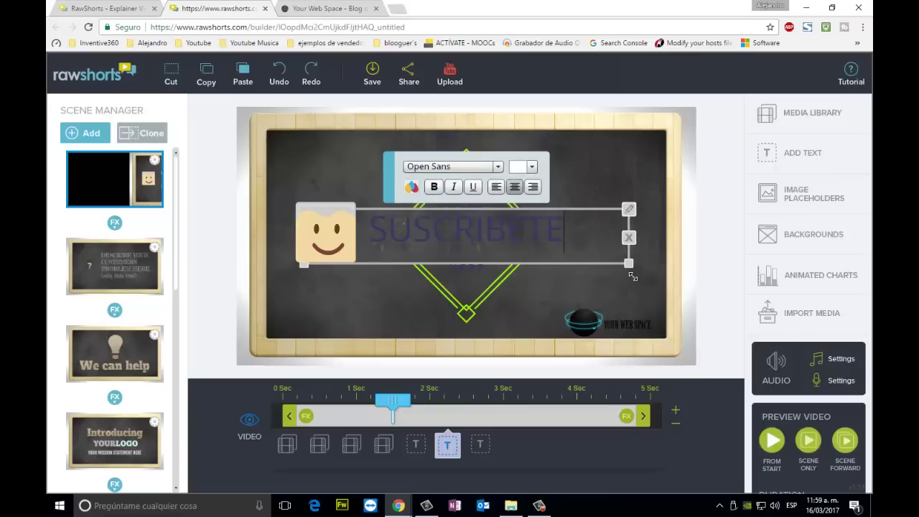
Make the SUSCRIBETE text light cream
left_click(531, 169)
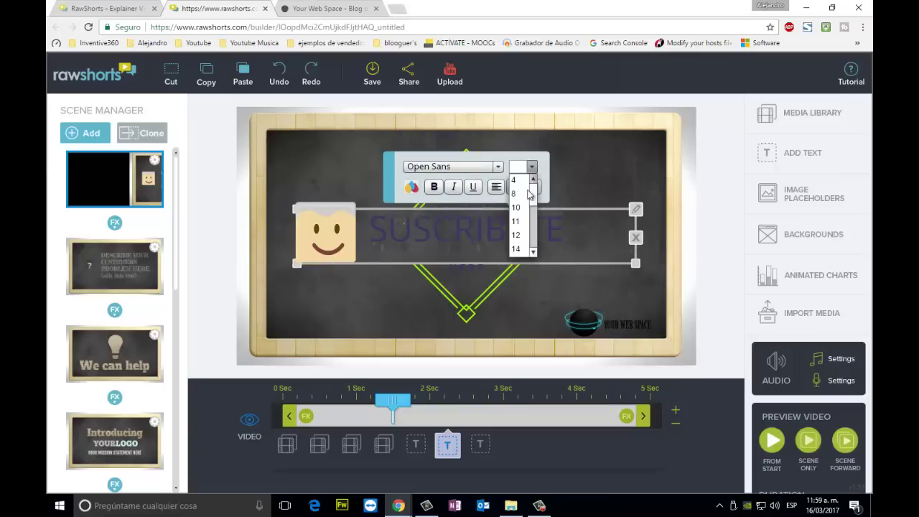
left_click(531, 170)
left_click(410, 188)
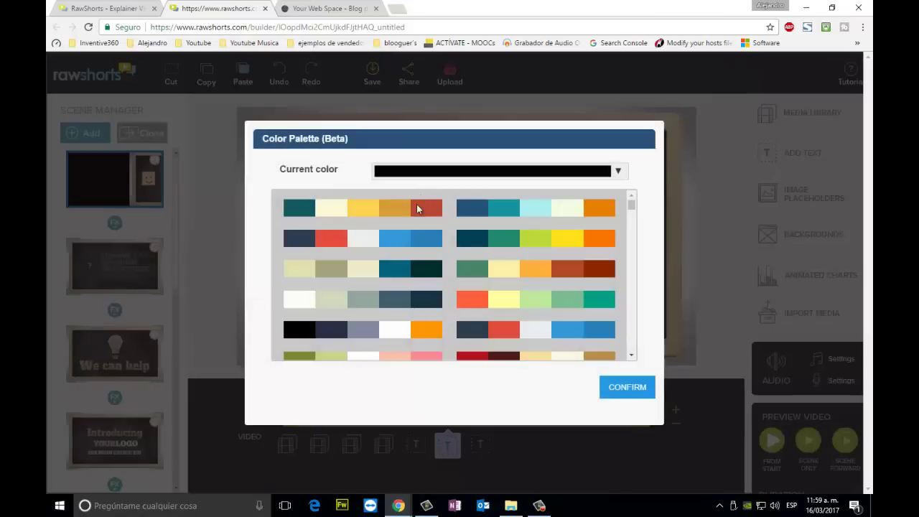
left_click(336, 211)
left_click(628, 391)
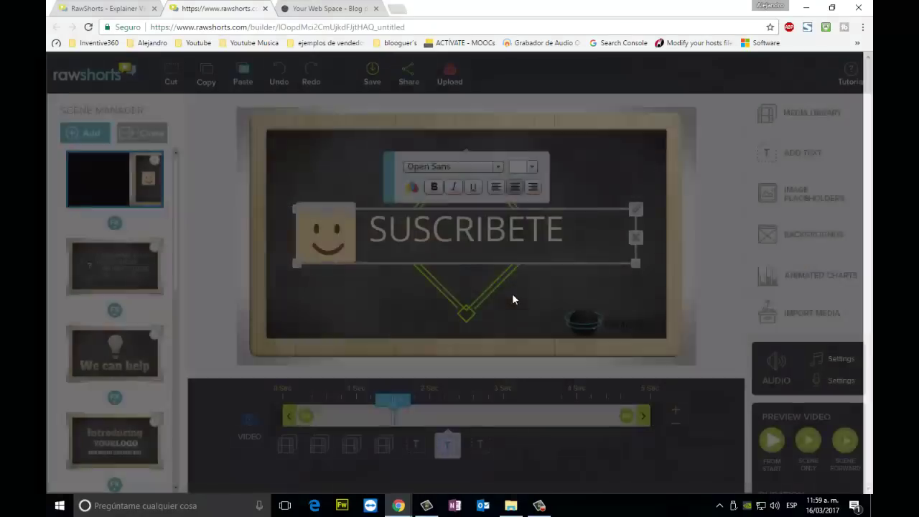
Delete the INSERT placeholder line above SUSCRIBETE and the faint line below it
left_click(471, 208)
double_click(470, 208)
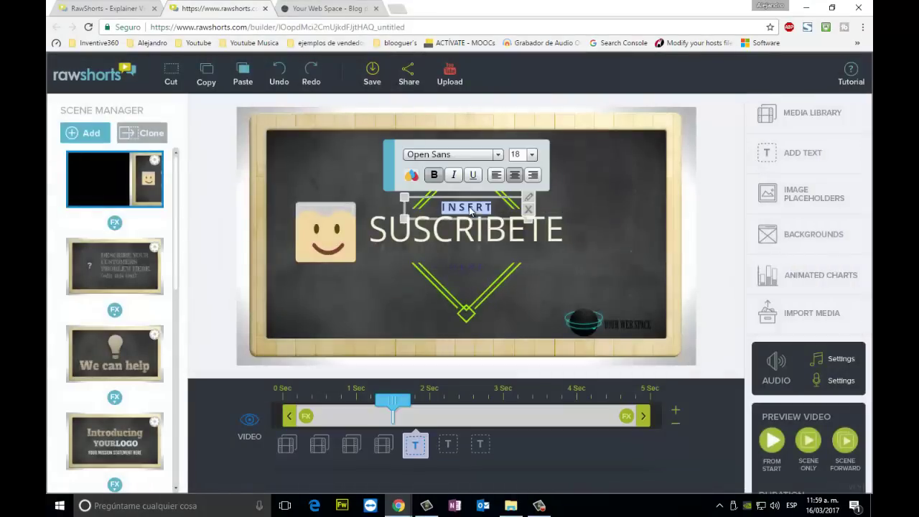
left_click(529, 210)
left_click(468, 267)
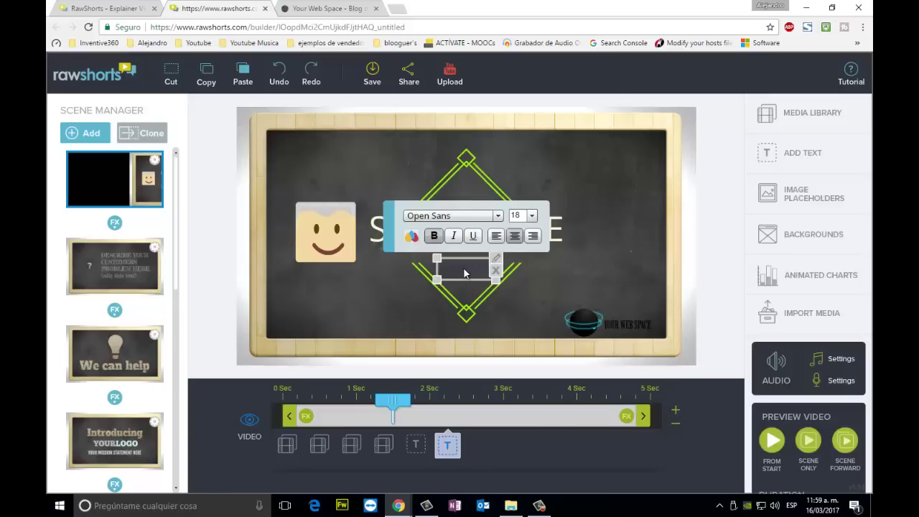
left_click(505, 275)
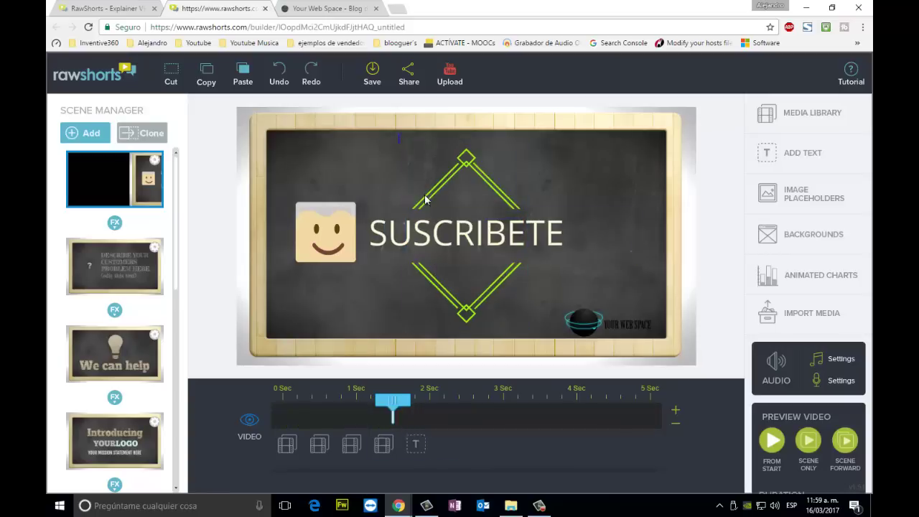
left_click(460, 238)
Move SUSCRIBETE and the green diamond together to the right
left_click(460, 260, "shift")
left_click_drag(453, 260, 489, 259)
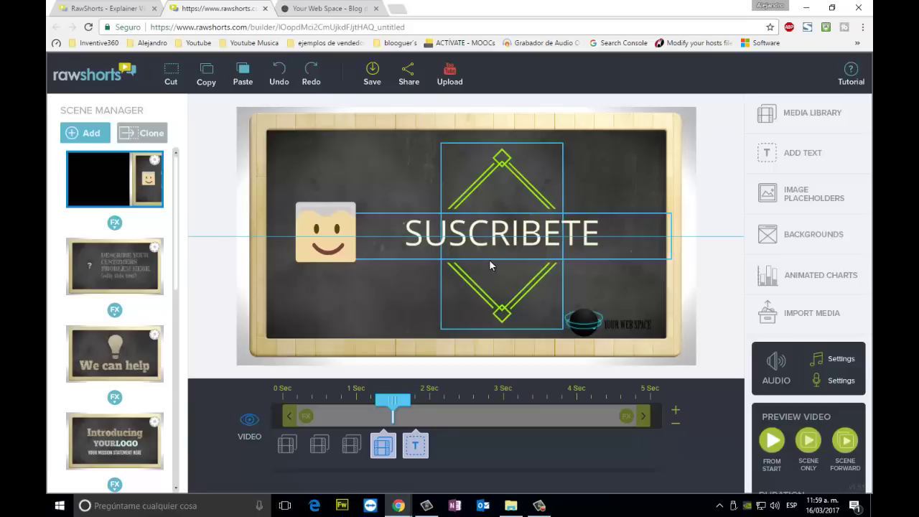
left_click_drag(326, 232, 358, 236)
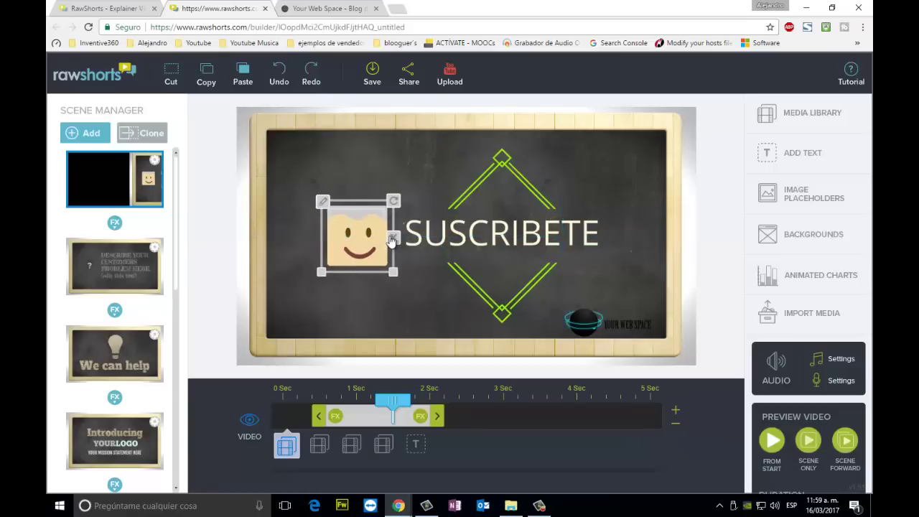
Replace the smiley image with the kiwi crash logo from My Images
right_click(332, 208)
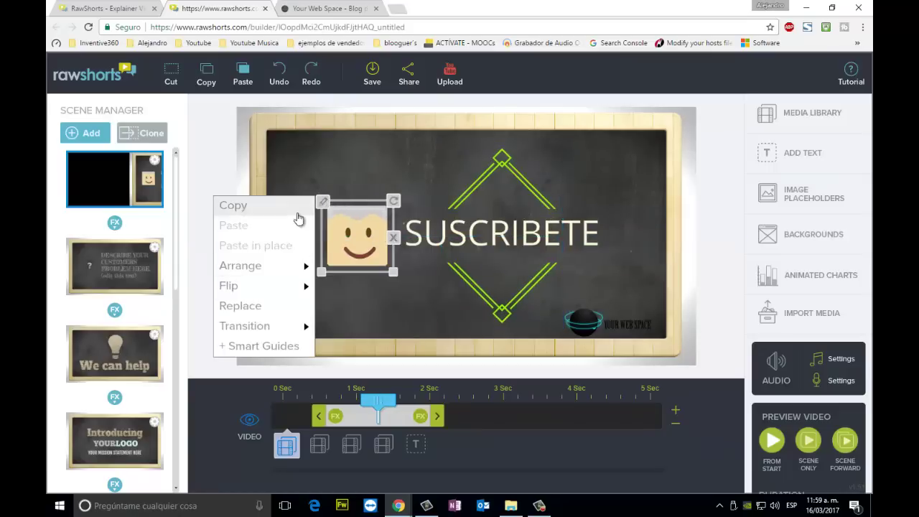
left_click(393, 237)
left_click(785, 128)
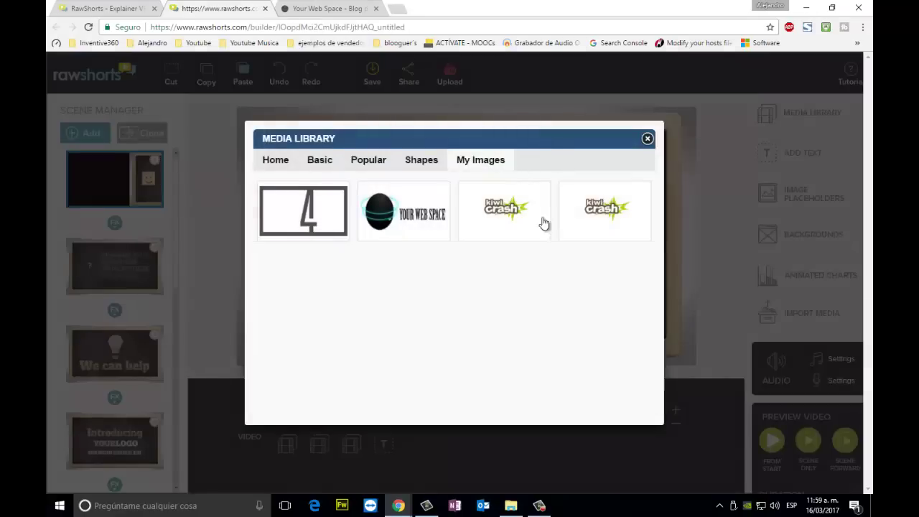
left_click_drag(544, 222, 222, 225)
left_click(482, 232)
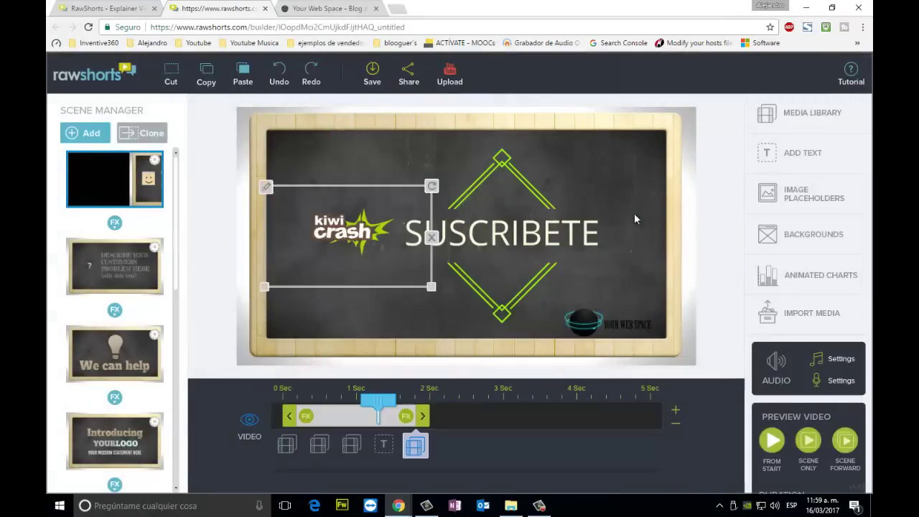
left_click(635, 215)
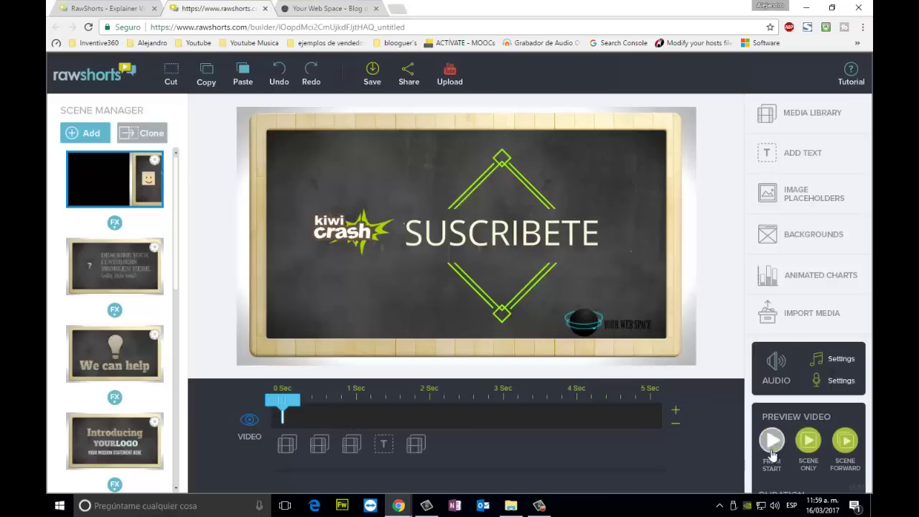
Preview the edited chalkboard video from the start, then return to the template gallery tab
left_click(772, 441)
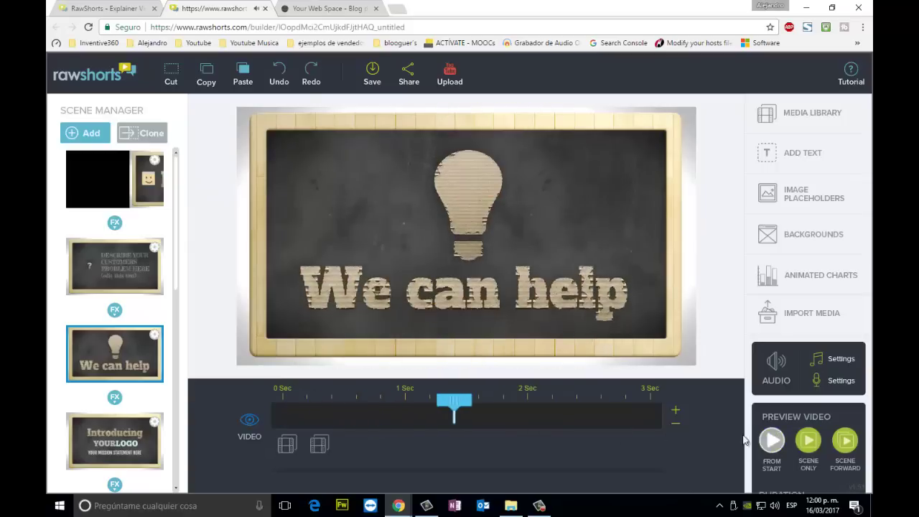
left_click(467, 294)
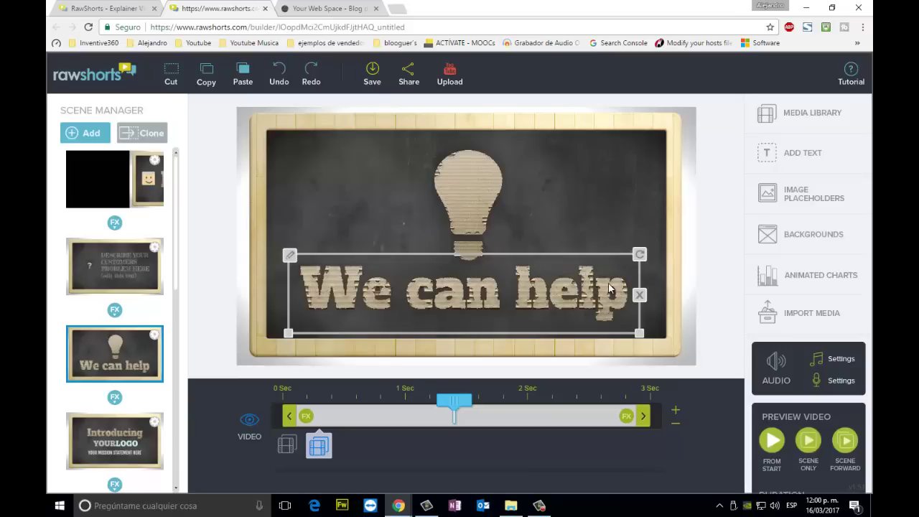
right_click(290, 257)
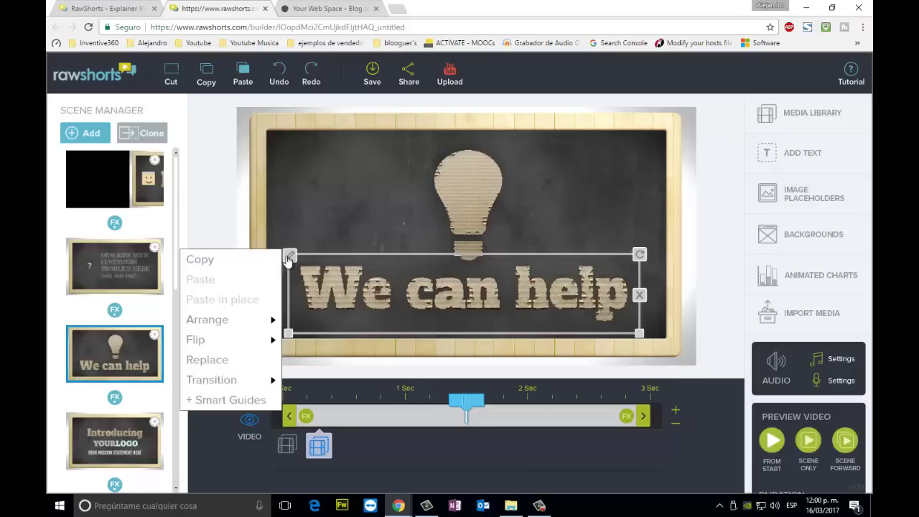
left_click(136, 3)
Go to template page 1 and open Whiteboard for Accountants for editing
left_click(649, 381)
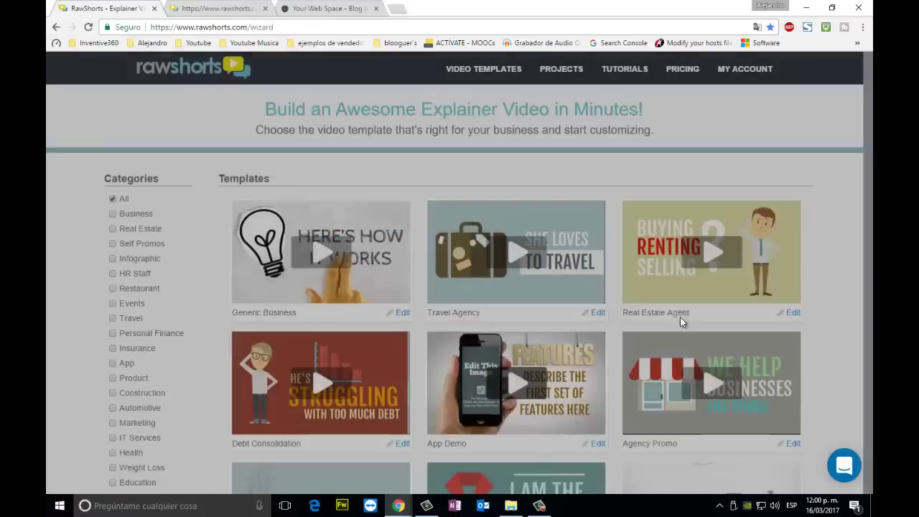
scroll(642, 318, "down", 4)
scroll(539, 301, "down", 3)
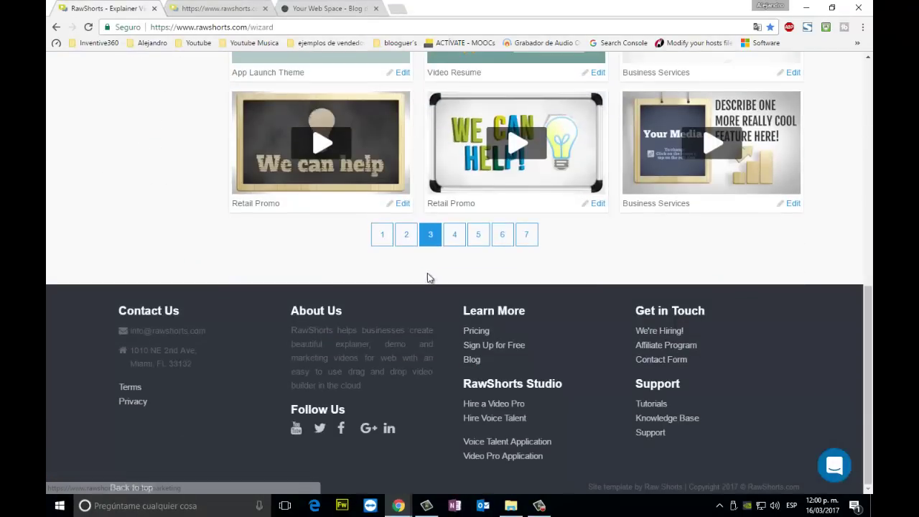
left_click(383, 235)
scroll(735, 248, "up", 10)
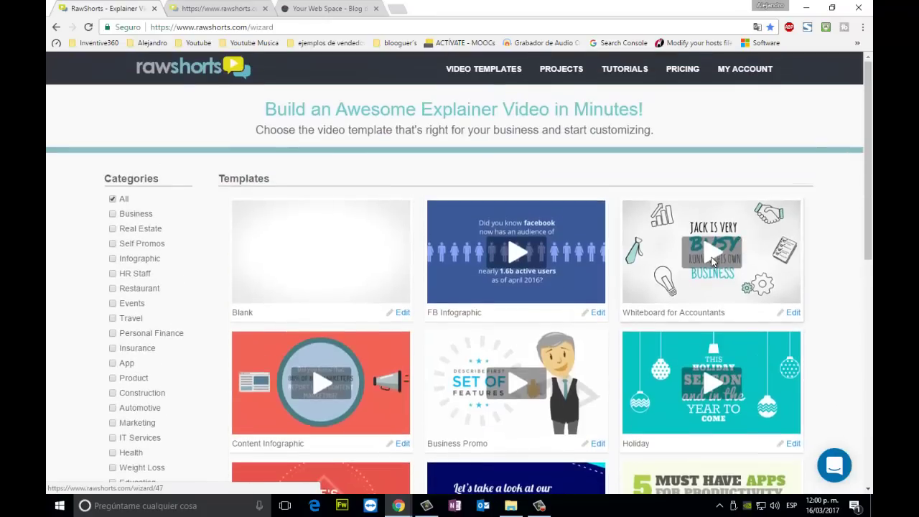
left_click(713, 261)
left_click(572, 377)
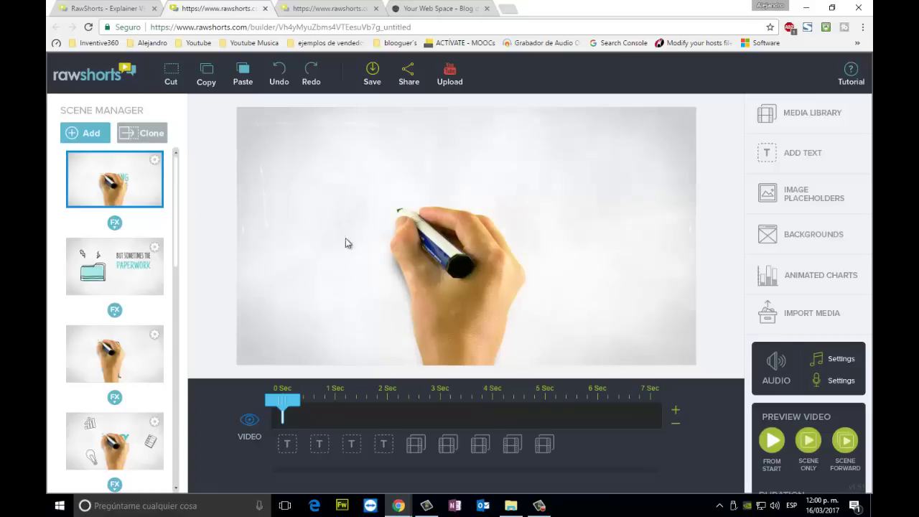
Replace the first scene's RUNNING headline with YOUR WEB SPACE on one line
left_click(105, 269)
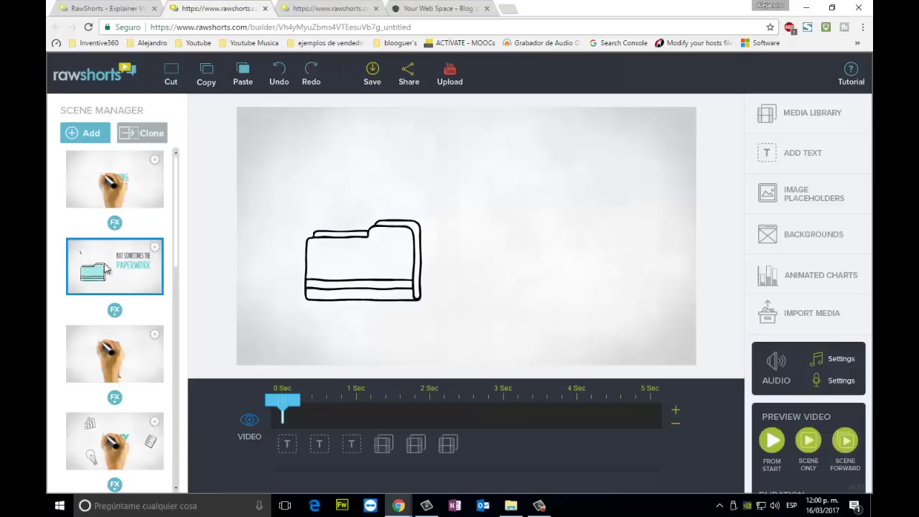
left_click(125, 188)
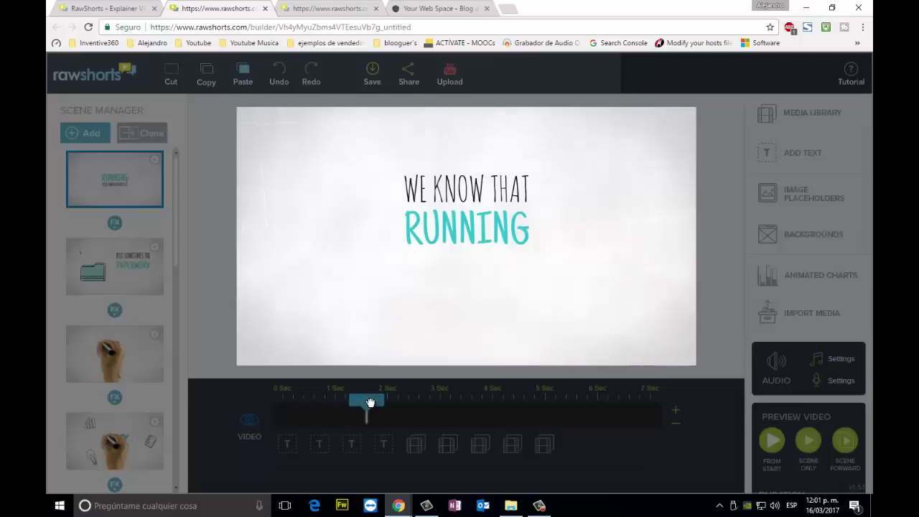
left_click_drag(273, 402, 386, 402)
left_click(484, 211)
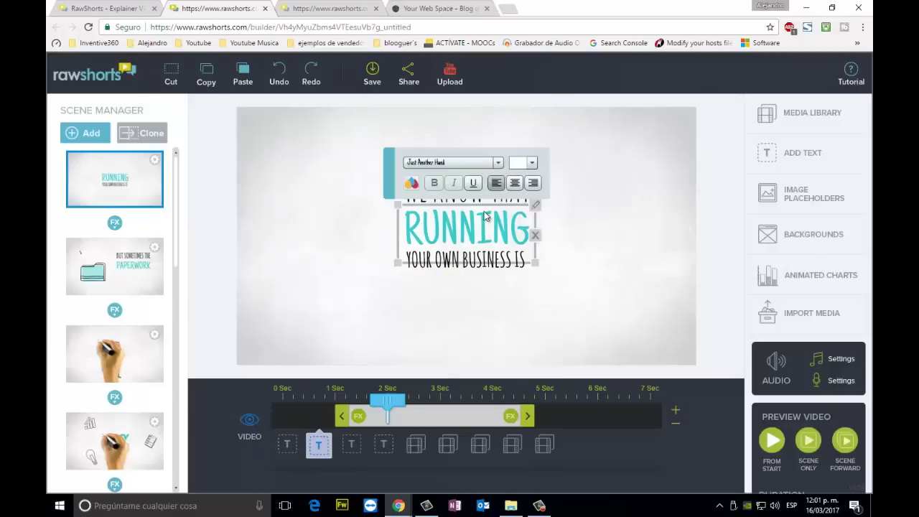
type("YOU")
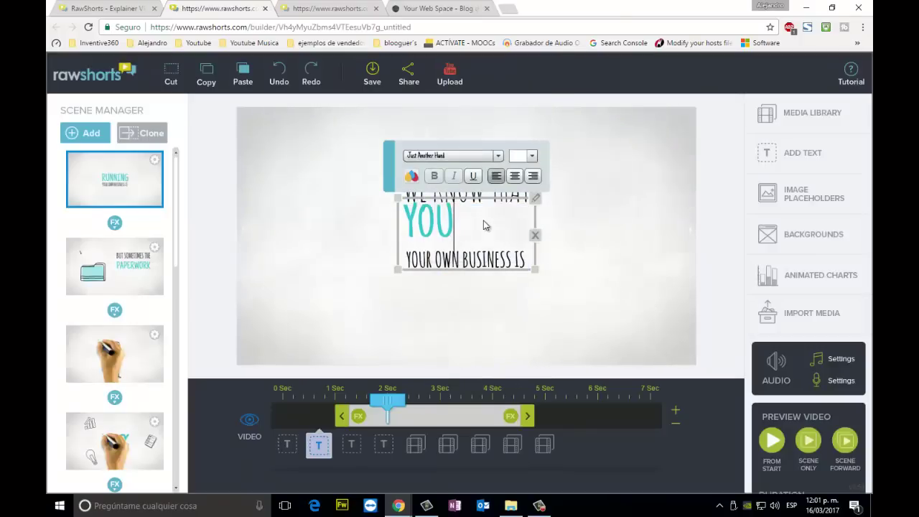
type("R WEB SPA")
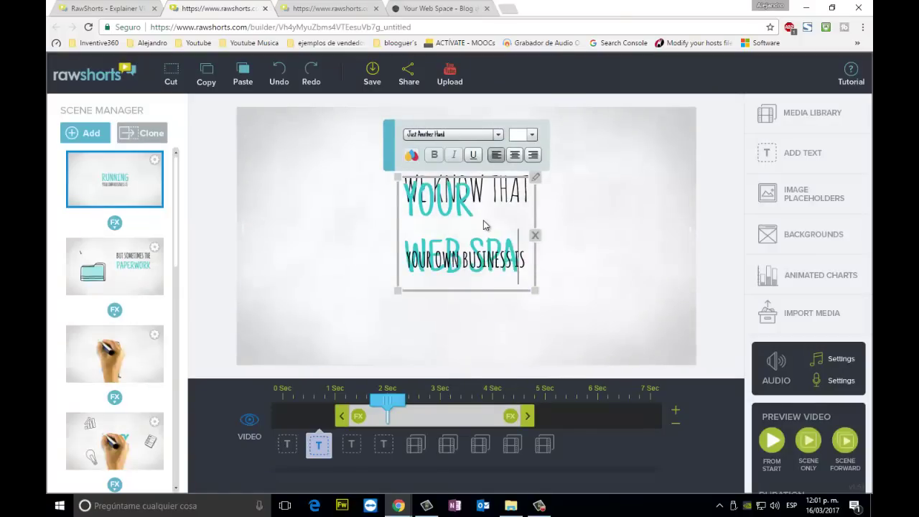
type("CE")
left_click_drag(538, 314, 638, 293)
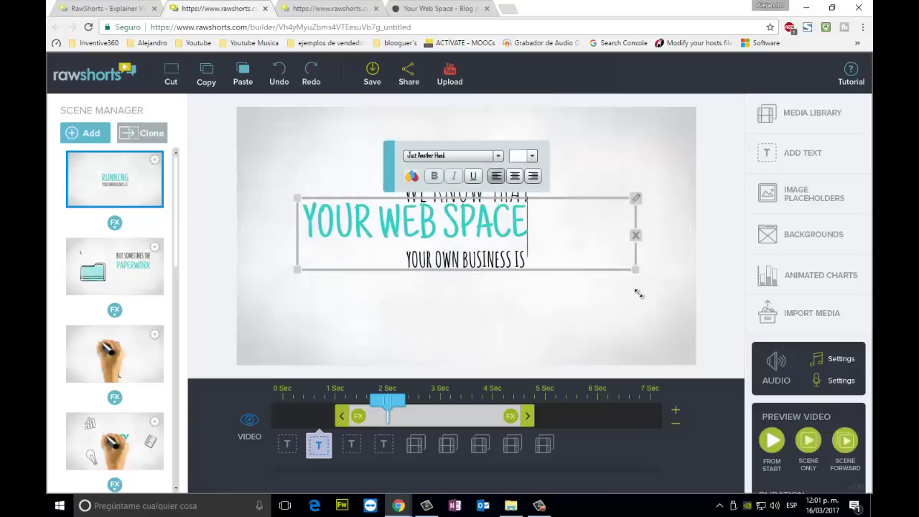
Set YOUR WEB SPACE to font size 72 and center it
left_click(539, 275)
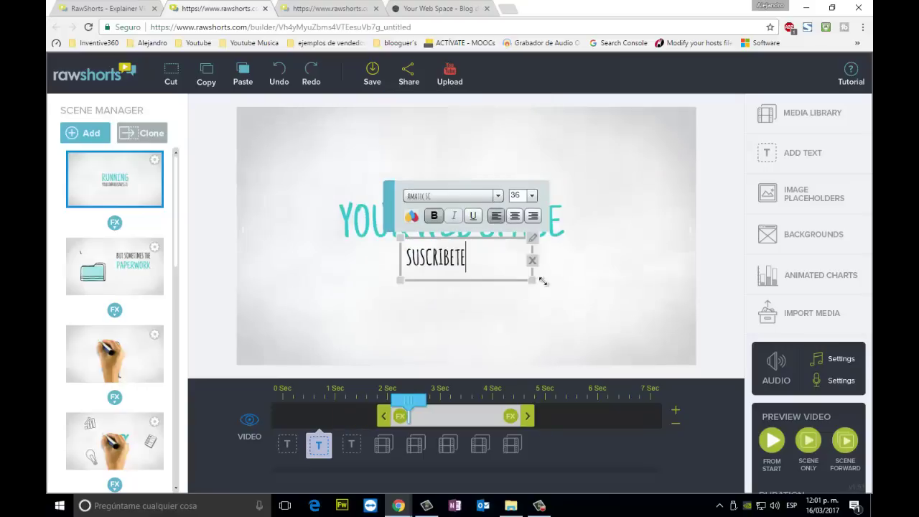
left_click(536, 199)
left_click_drag(534, 252, 533, 276)
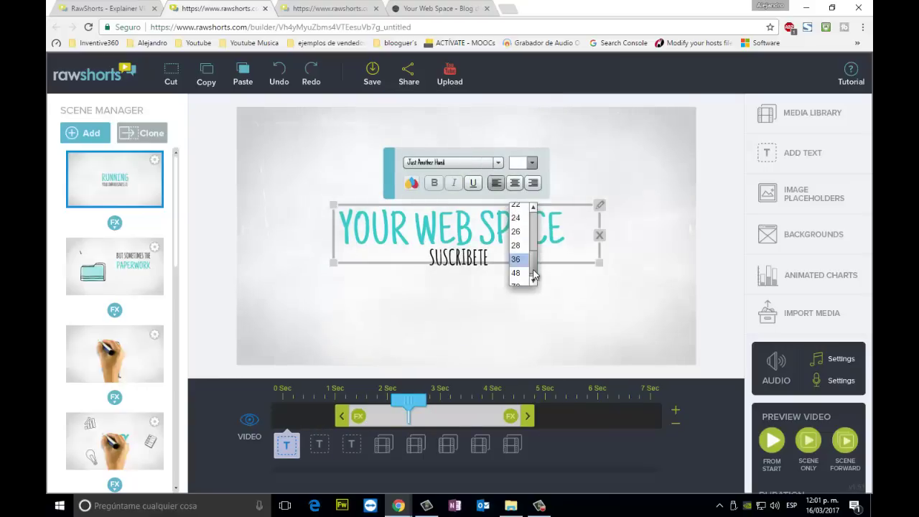
left_click(522, 278)
left_click_drag(505, 232, 526, 229)
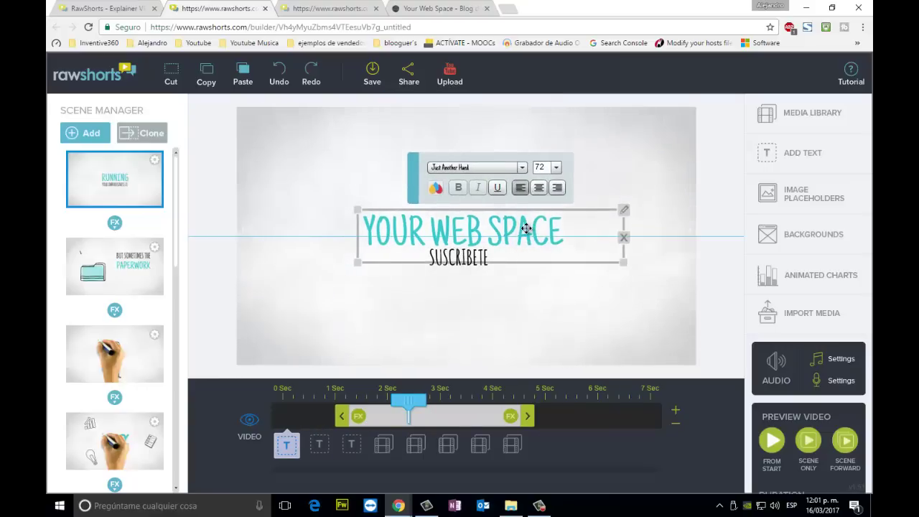
Widen SUSCRIBETE, set it to font size 72, and place it above YOUR WEB SPACE
left_click(453, 270)
left_click_drag(498, 290, 572, 294)
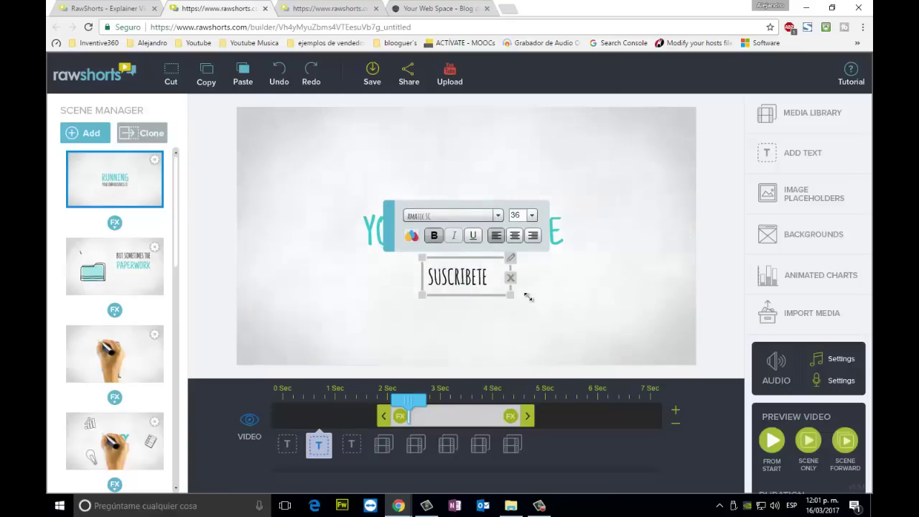
left_click(533, 215)
left_click(514, 297)
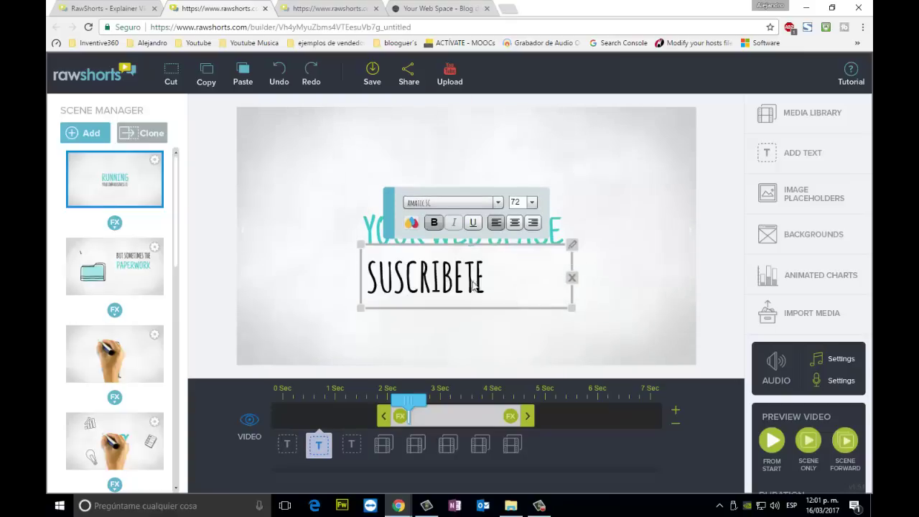
left_click_drag(457, 278, 493, 178)
left_click(513, 333)
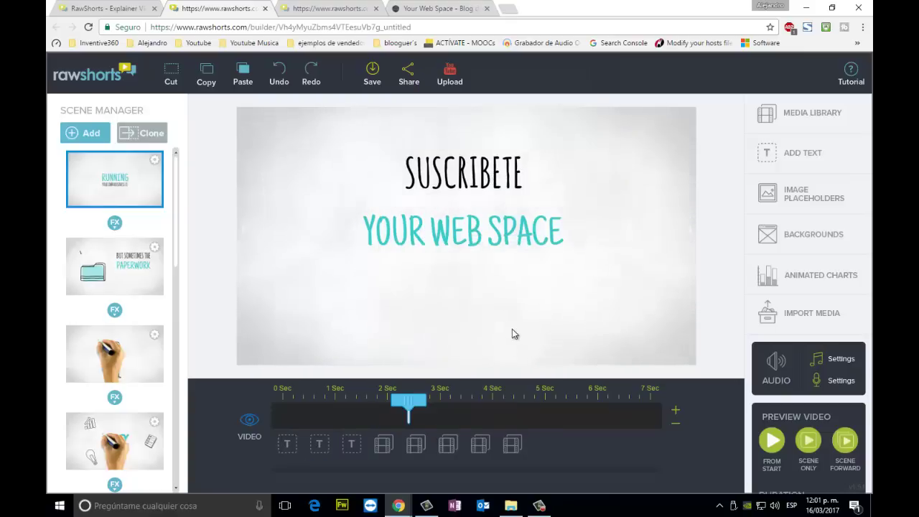
left_click(430, 402)
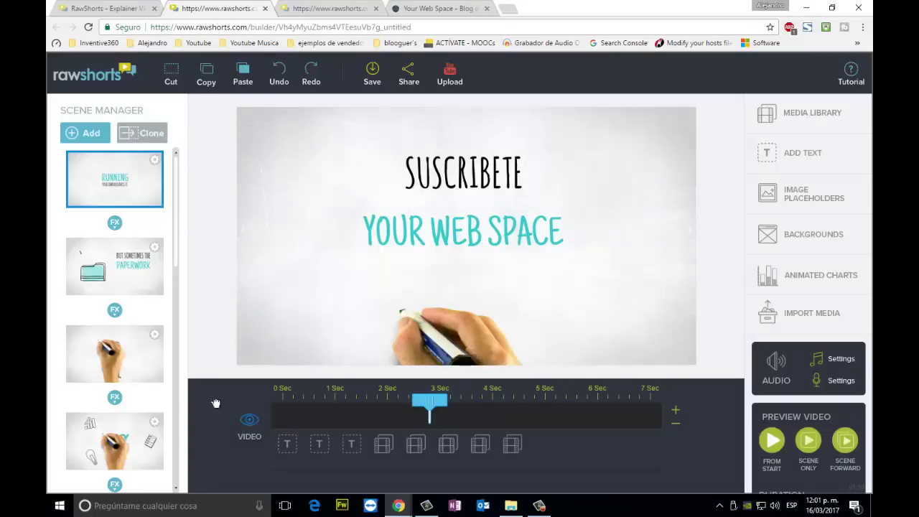
Rewind the timeline to 0 and play the preview from the start
left_click_drag(215, 403, 214, 420)
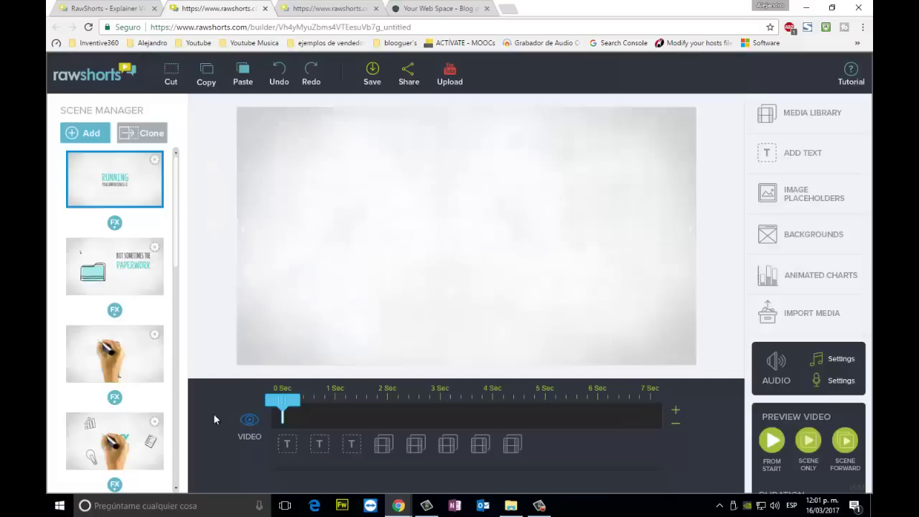
left_click(774, 445)
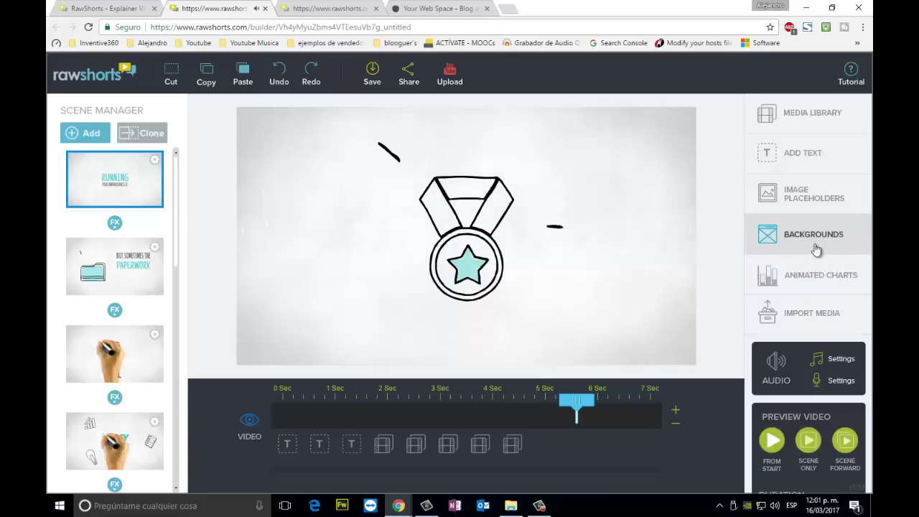
Fill the framed image placeholder with the uploaded kiwi crash logo
left_click(809, 202)
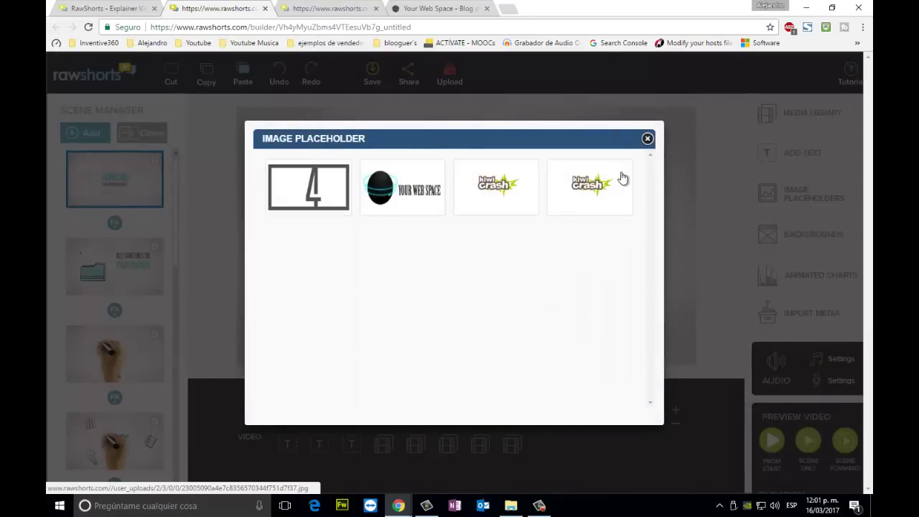
left_click(648, 138)
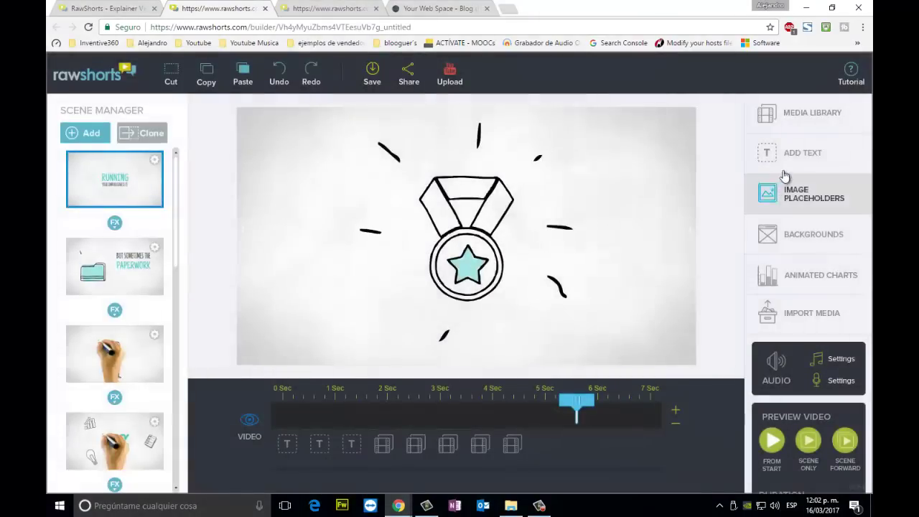
left_click(780, 198)
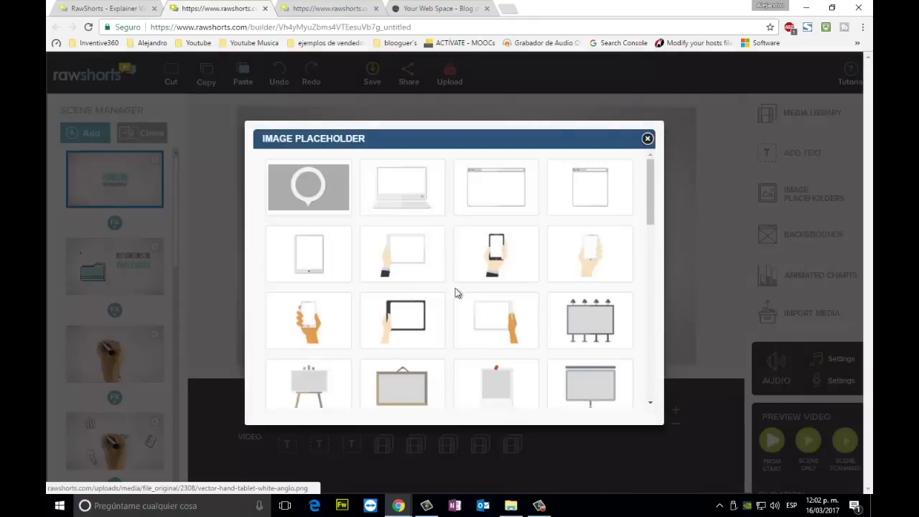
scroll(424, 302, "down", 3)
scroll(297, 307, "down", 3)
left_click(297, 307)
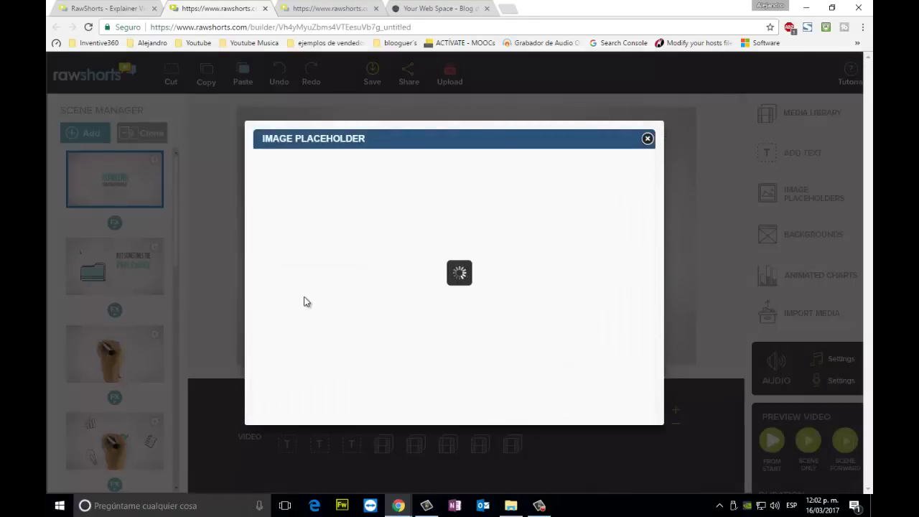
left_click(516, 192)
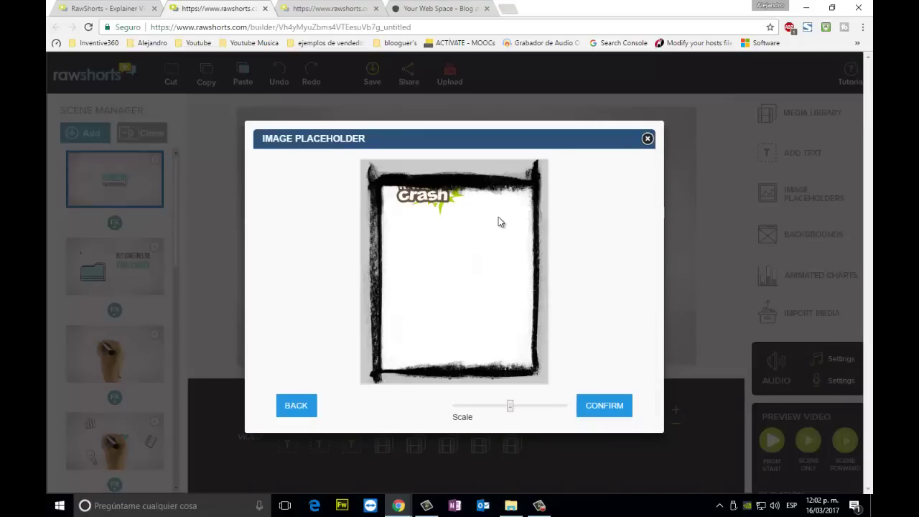
left_click(605, 406)
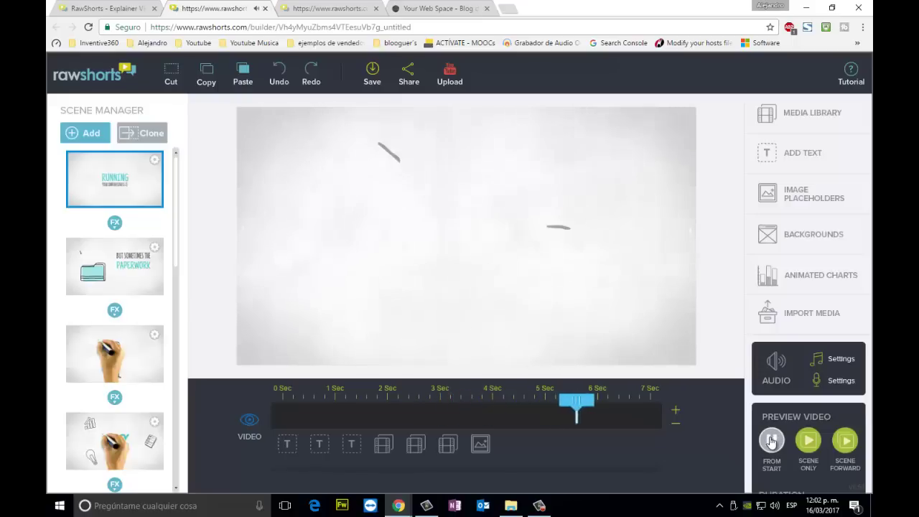
Preview the video from the start, then close the builder tab
left_click(771, 441)
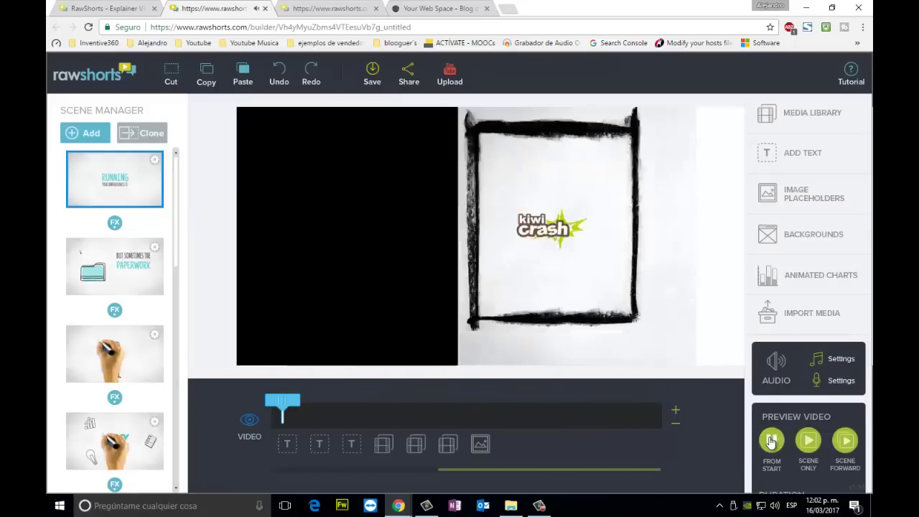
left_click(265, 8)
left_click(265, 9)
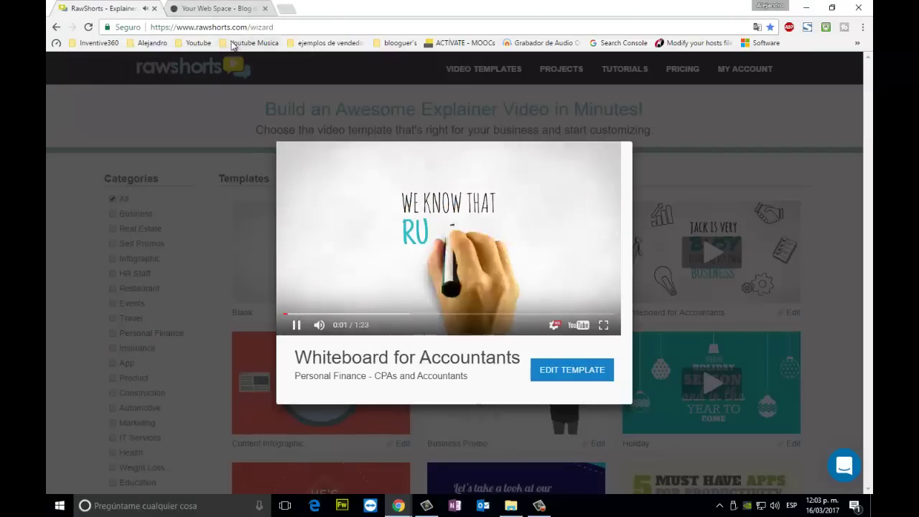
Close the Whiteboard for Accountants preview and play the Generic Business template preview
left_click(671, 320)
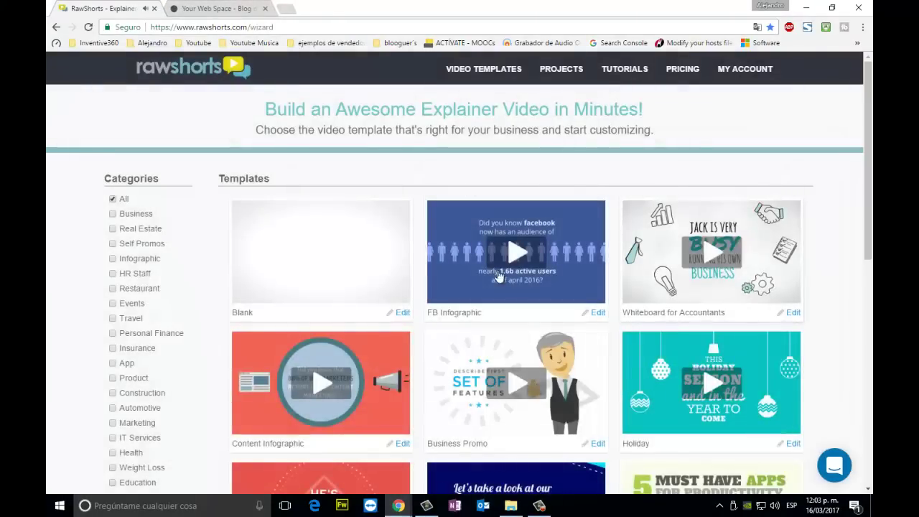
scroll(544, 337, "down", 3)
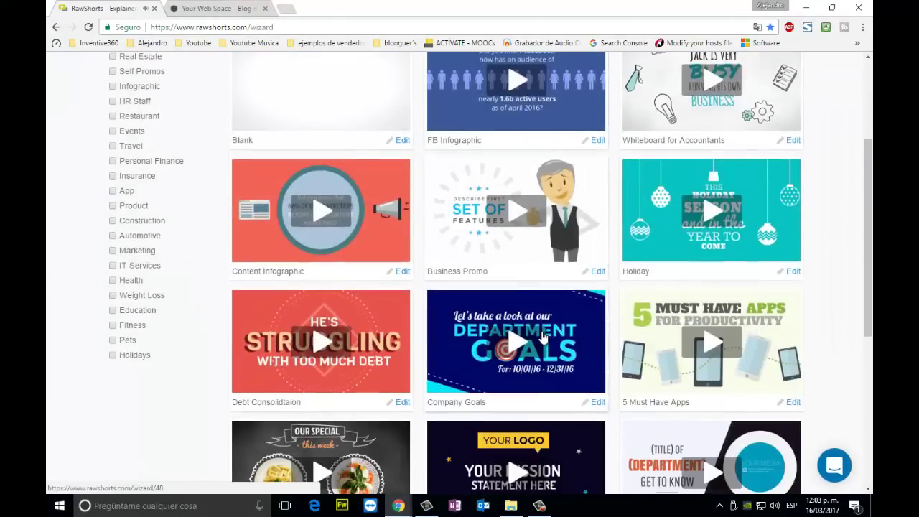
scroll(434, 421, "down", 3)
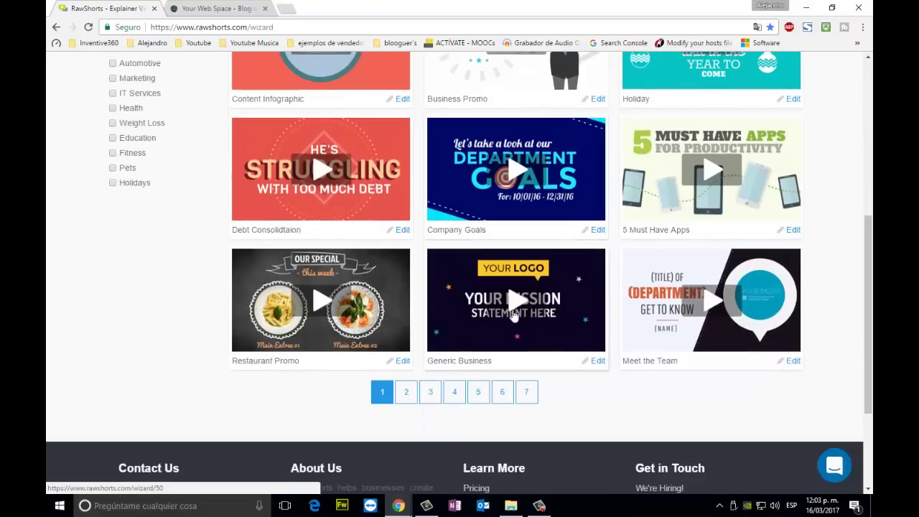
left_click(514, 316)
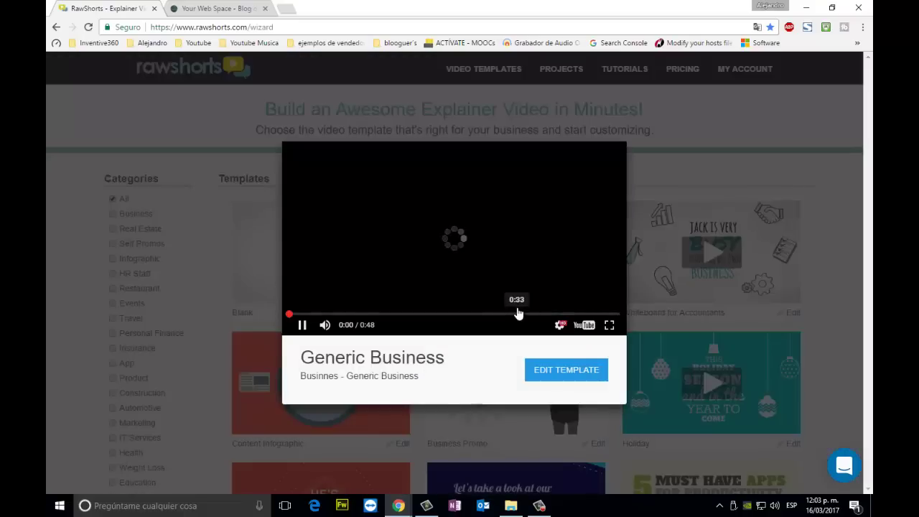